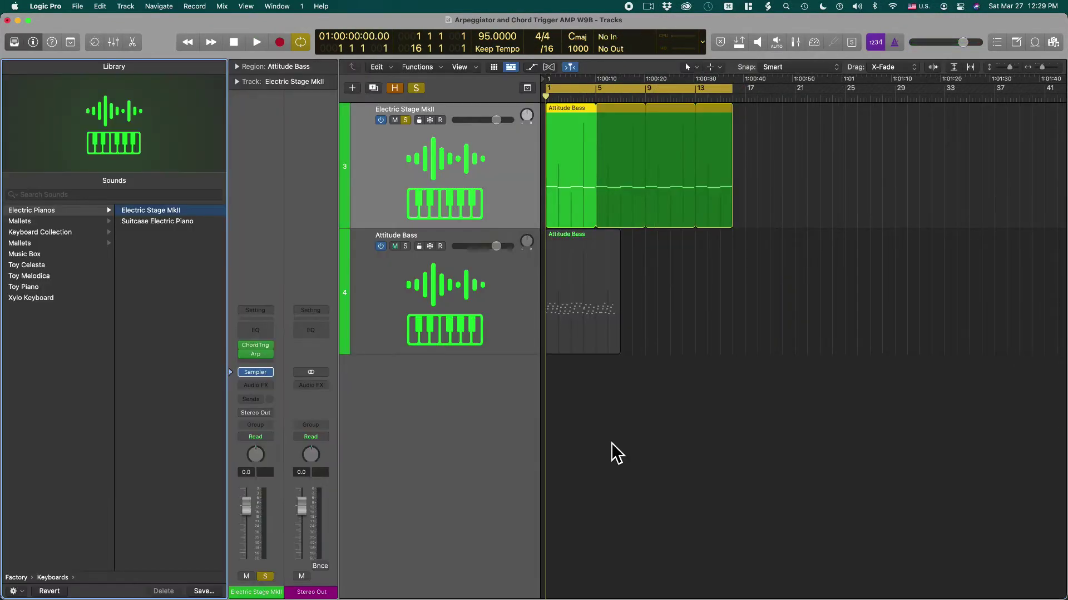
Play the project and view the Attitude Bass region as score notation, then stop
key(space)
key(n)
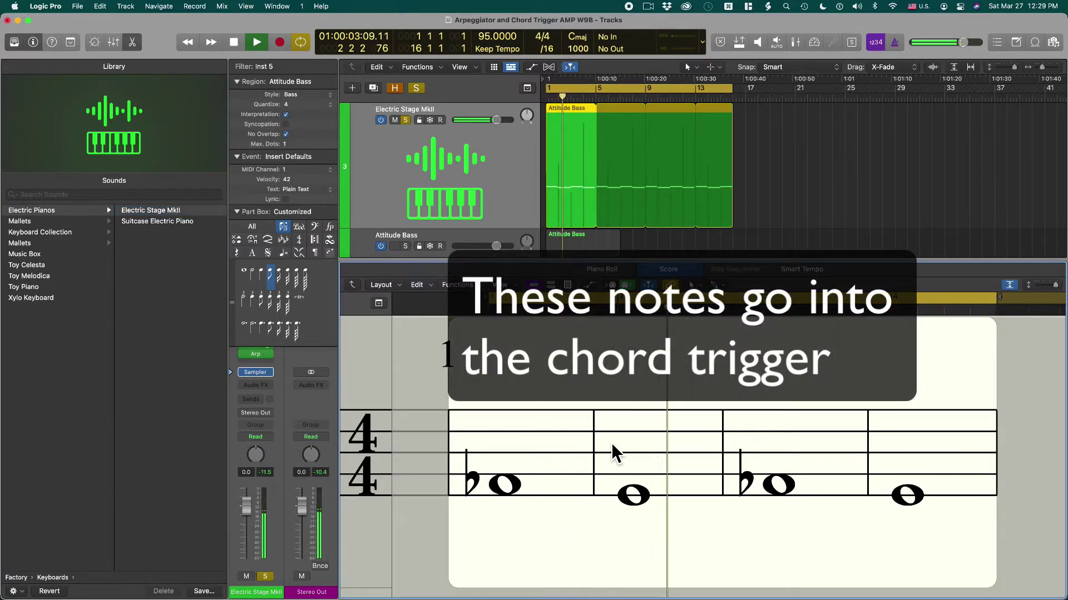
key(space)
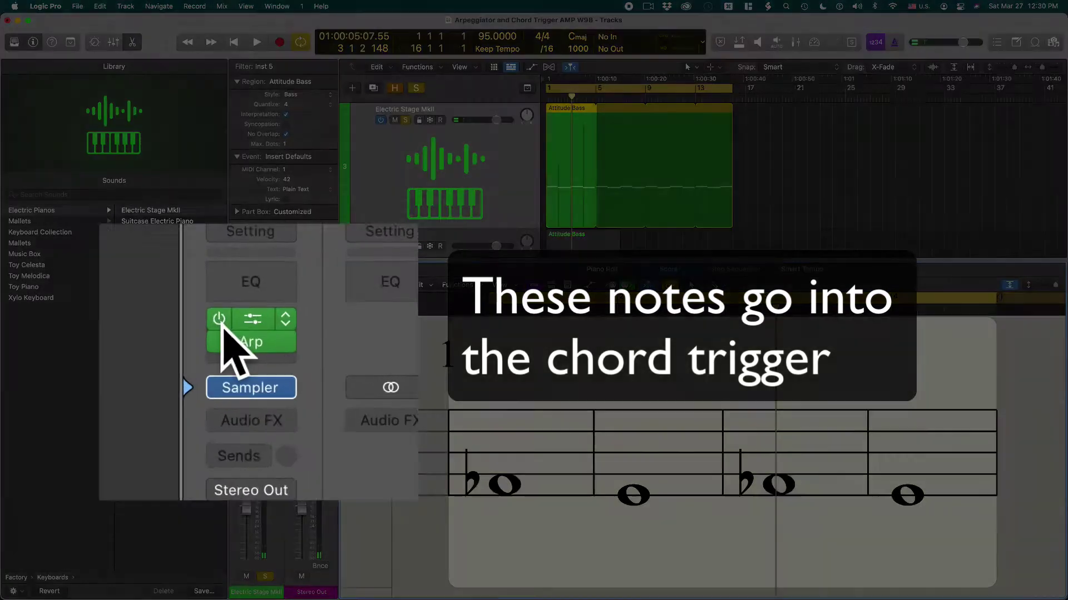
Bypass the ChordTrig/Arp MIDI FX on Electric Stage MkII and play the project again without them
click(219, 319)
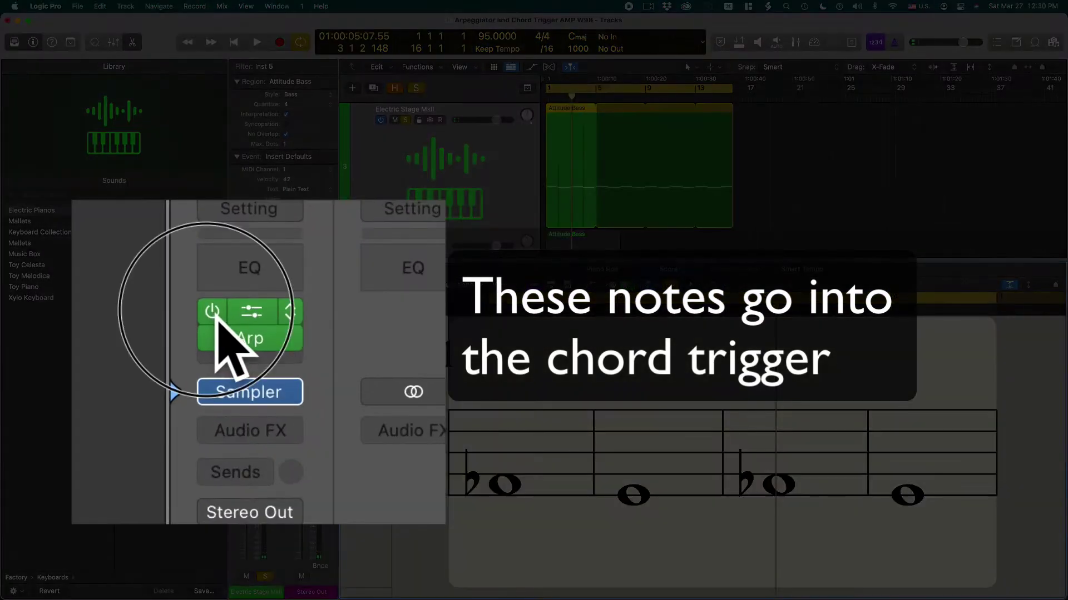
key(space)
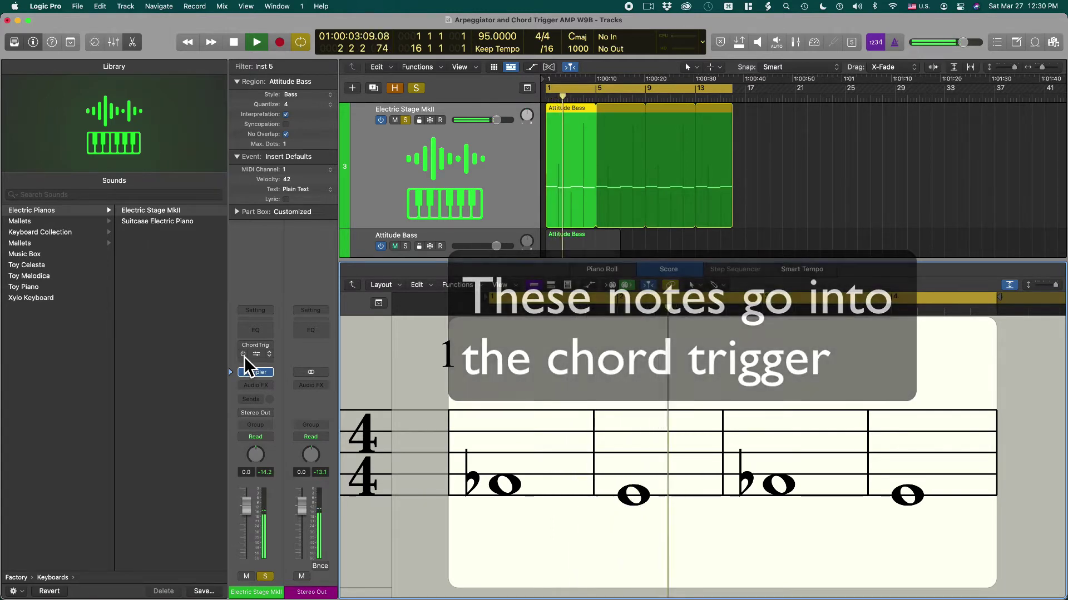
key(space)
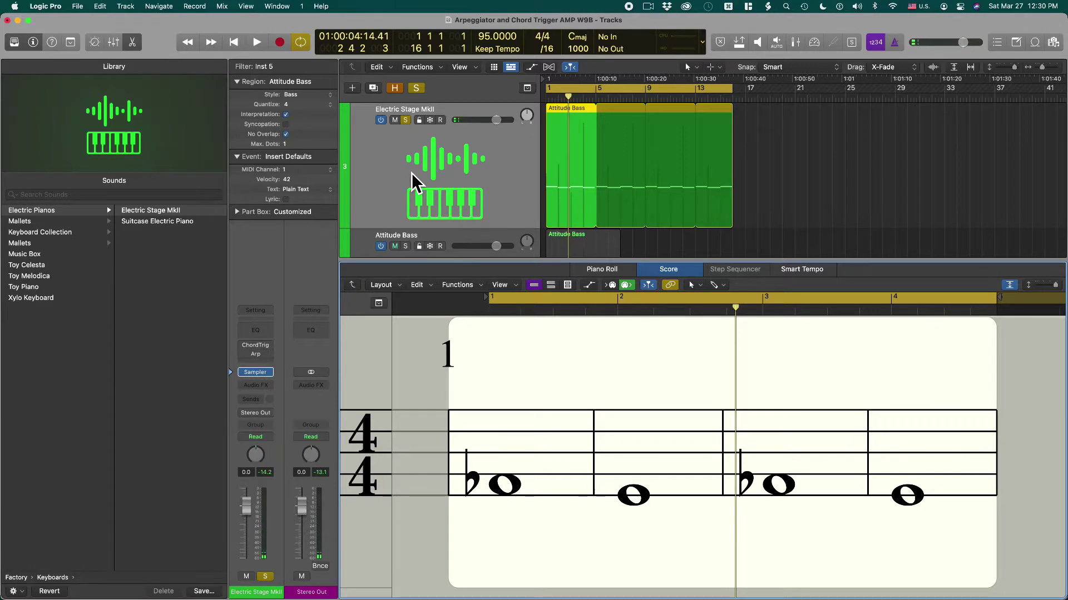
scroll(412, 172, down, 3)
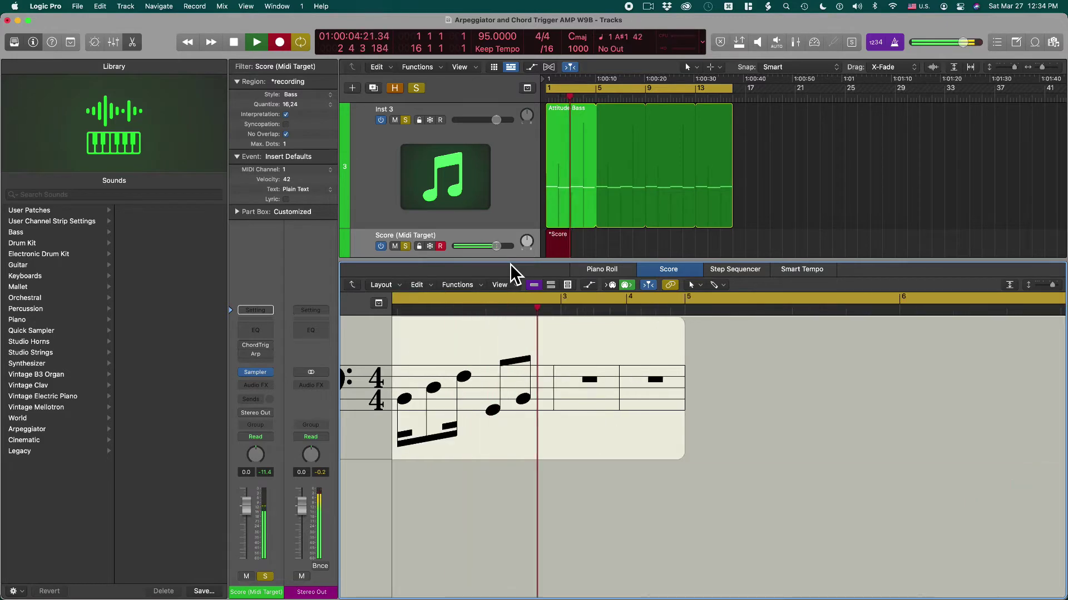
key(space)
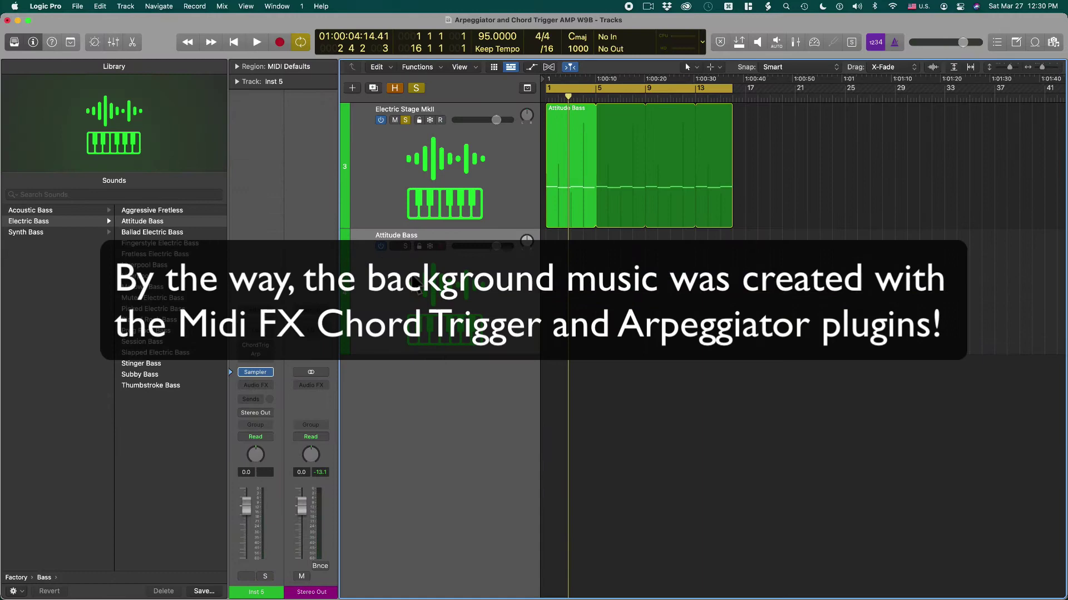
Delete the Attitude Bass track and power the ChordTrig/Arp MIDI FX slot back on
key(super+BackSpace)
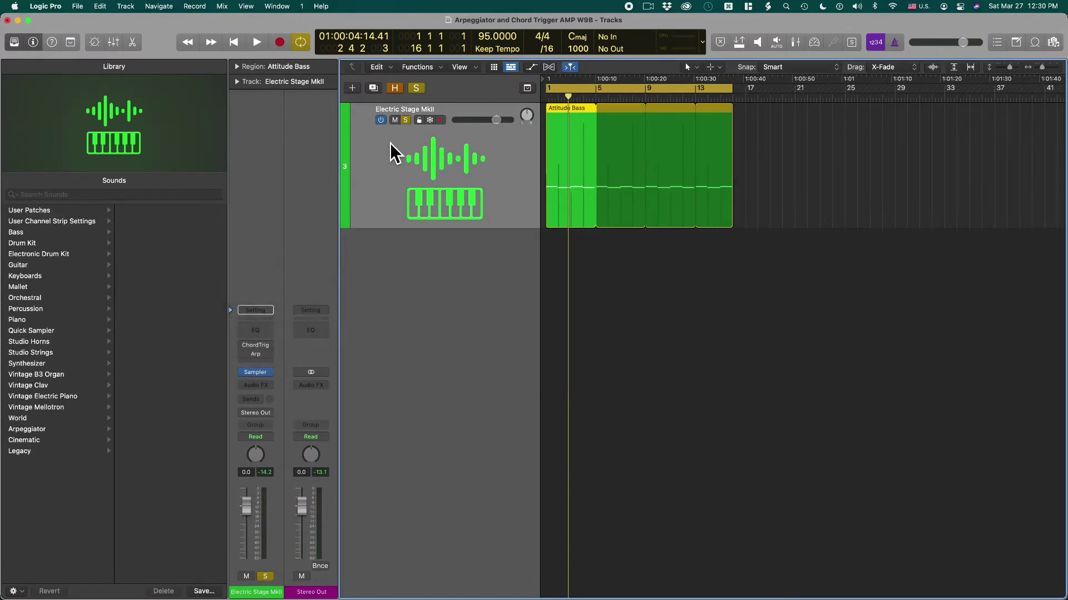
mouse_move(252, 346)
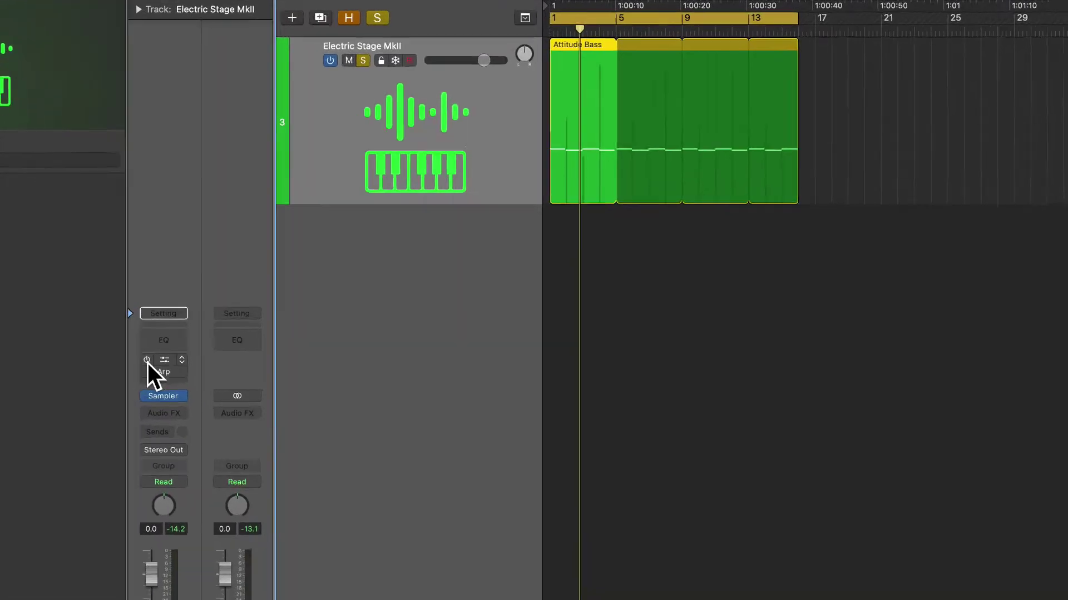
click(147, 360)
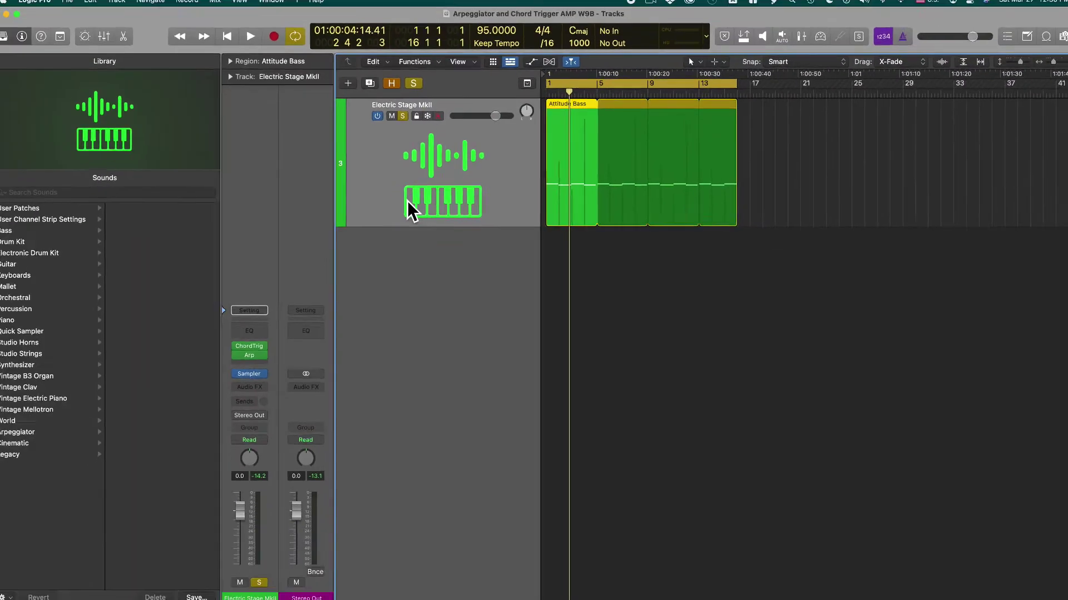
Duplicate the Electric Stage MkII track and rename the copy 'Score (Midi Target)'
key(super+d)
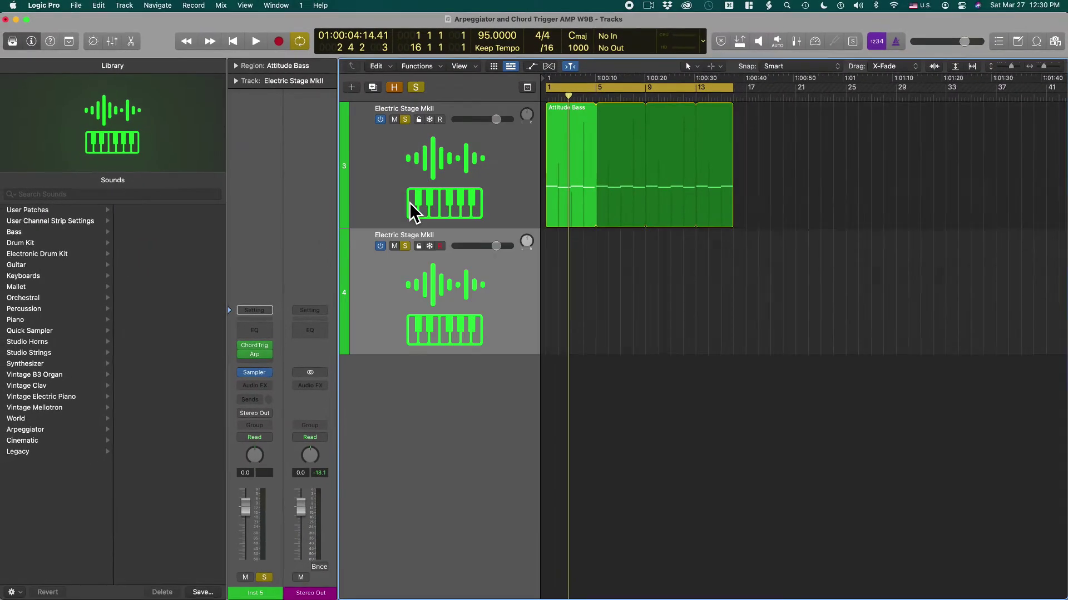
click(405, 243)
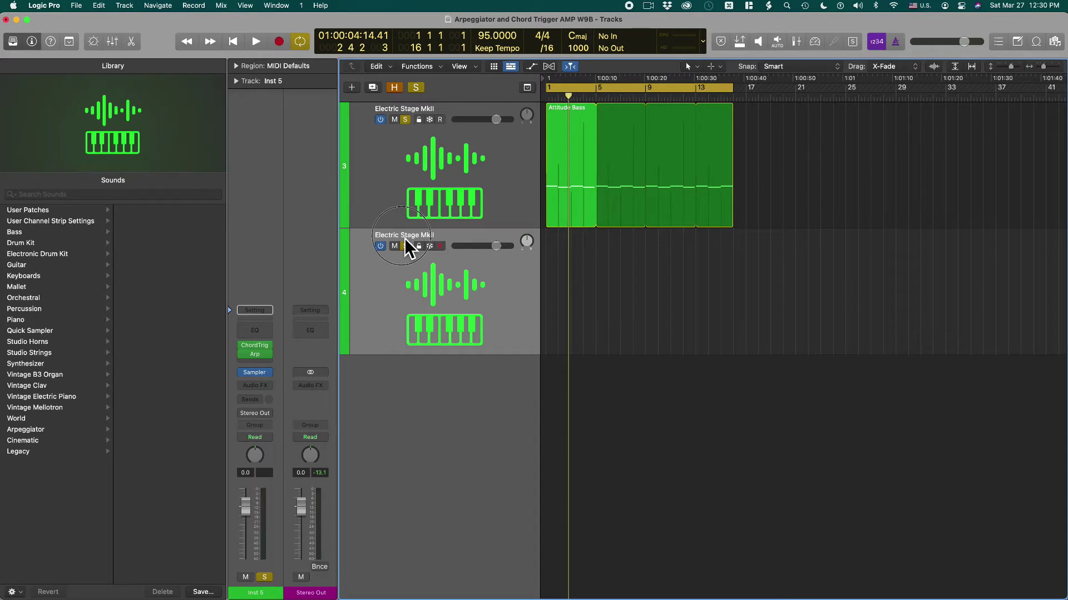
double_click(404, 241)
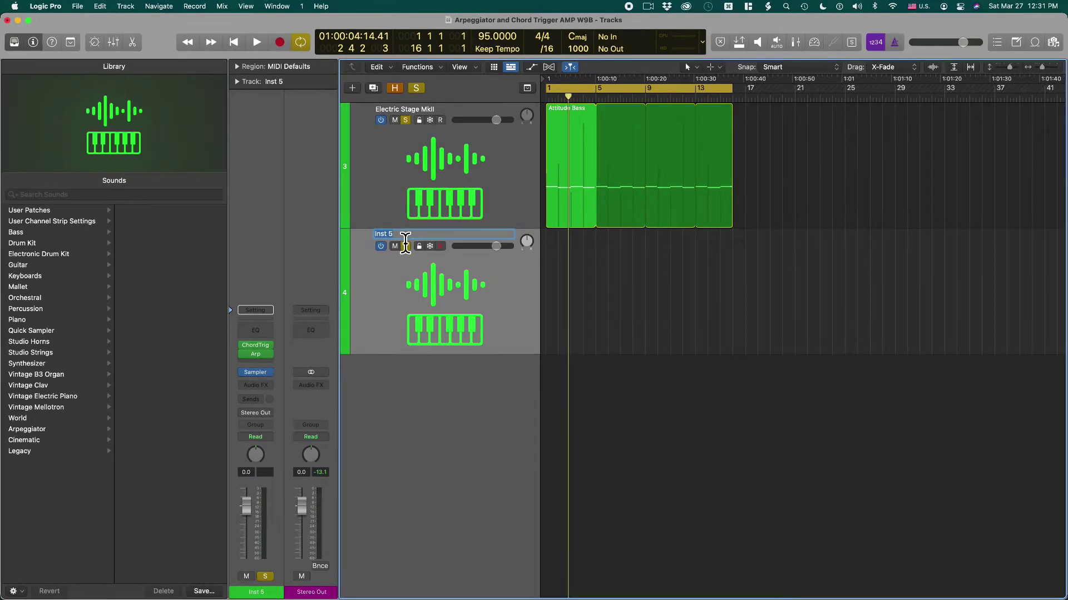
text(Score (Midi Ta)
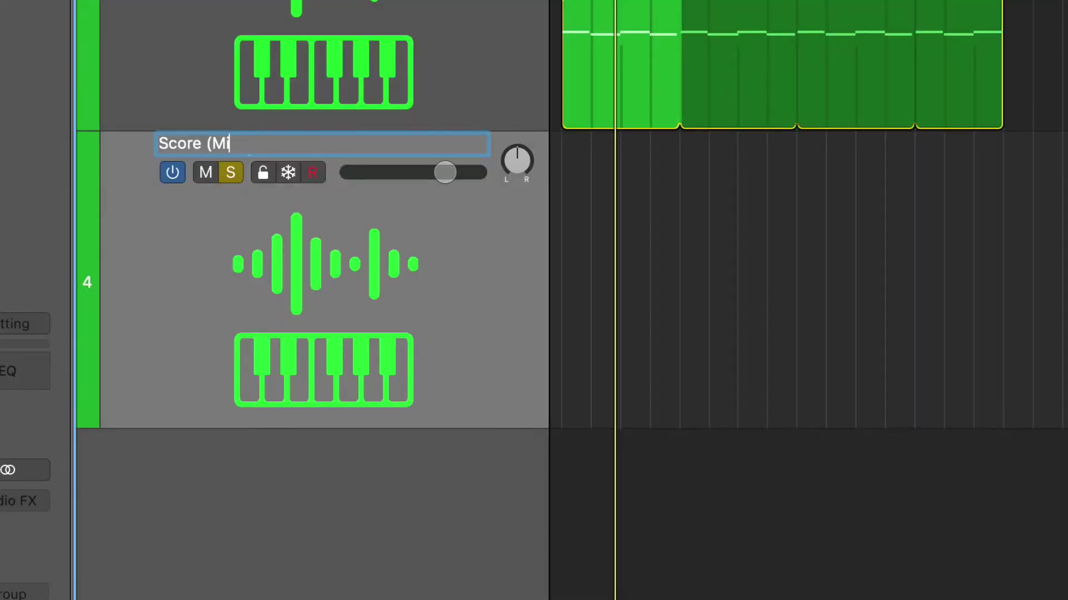
text(rget))
key(Return)
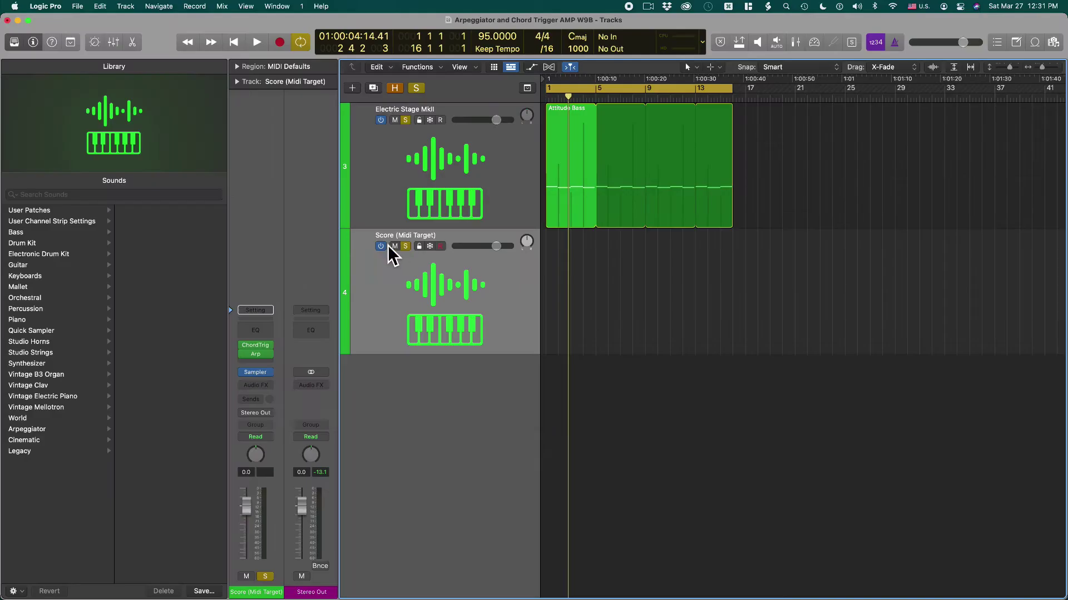
Switch the selection between the Electric Stage MkII and Score (Midi Target) tracks, ending on Electric Stage MkII
click(401, 166)
click(396, 231)
click(410, 174)
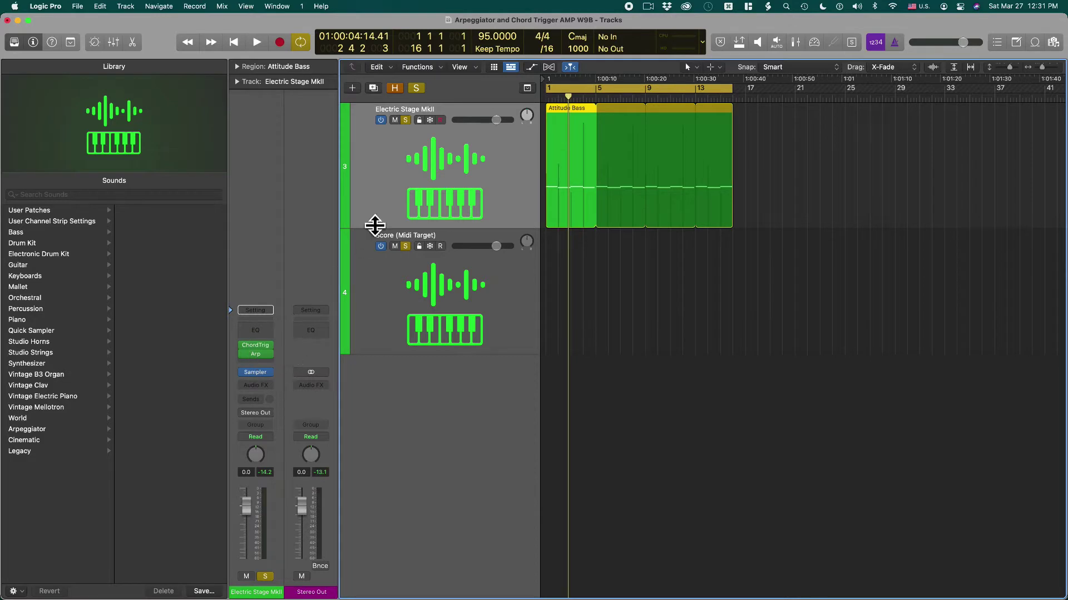
click(392, 282)
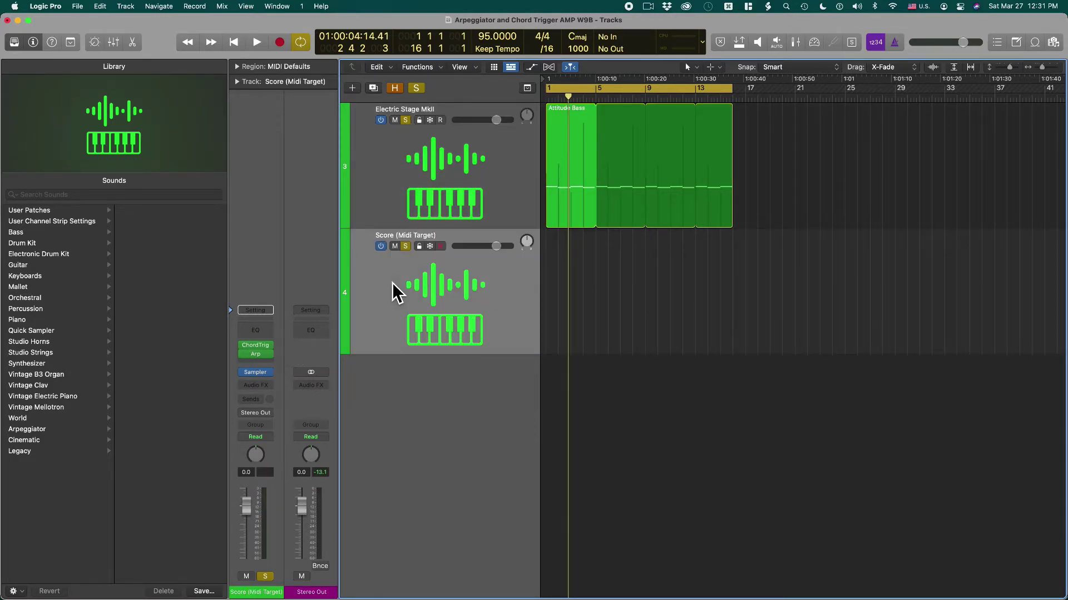
click(416, 174)
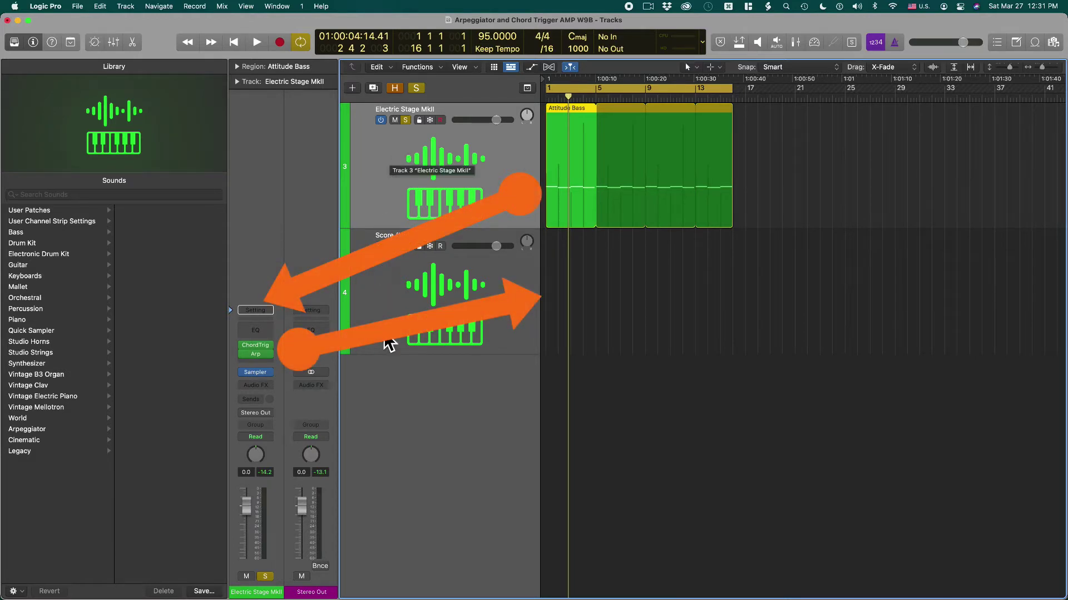
Load Utility > External Instrument > Mono into track 3's instrument slot and open its plugin window
mouse_move(271, 375)
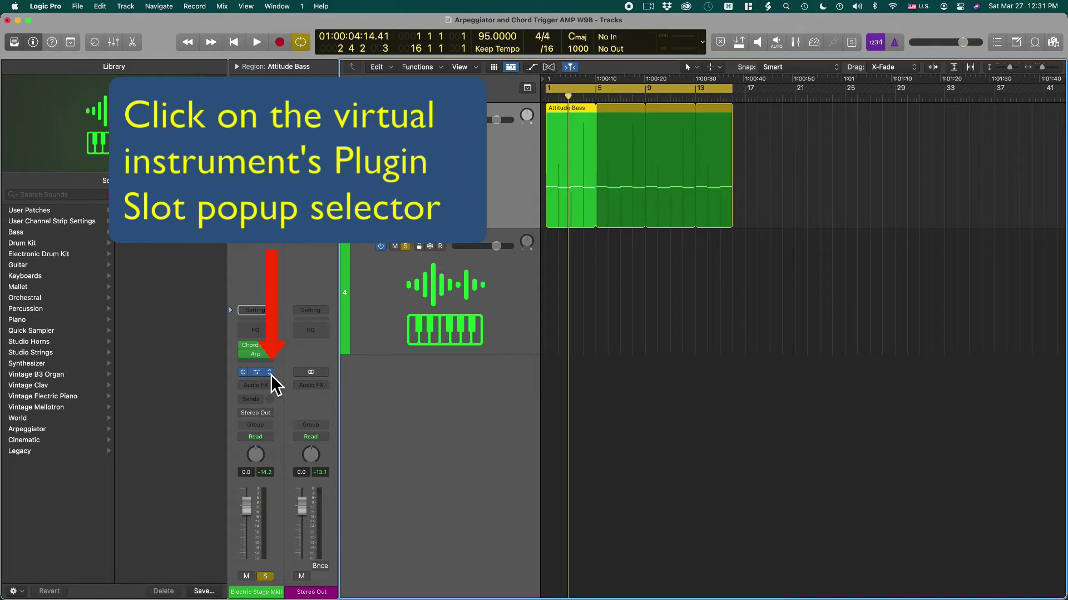
click(271, 373)
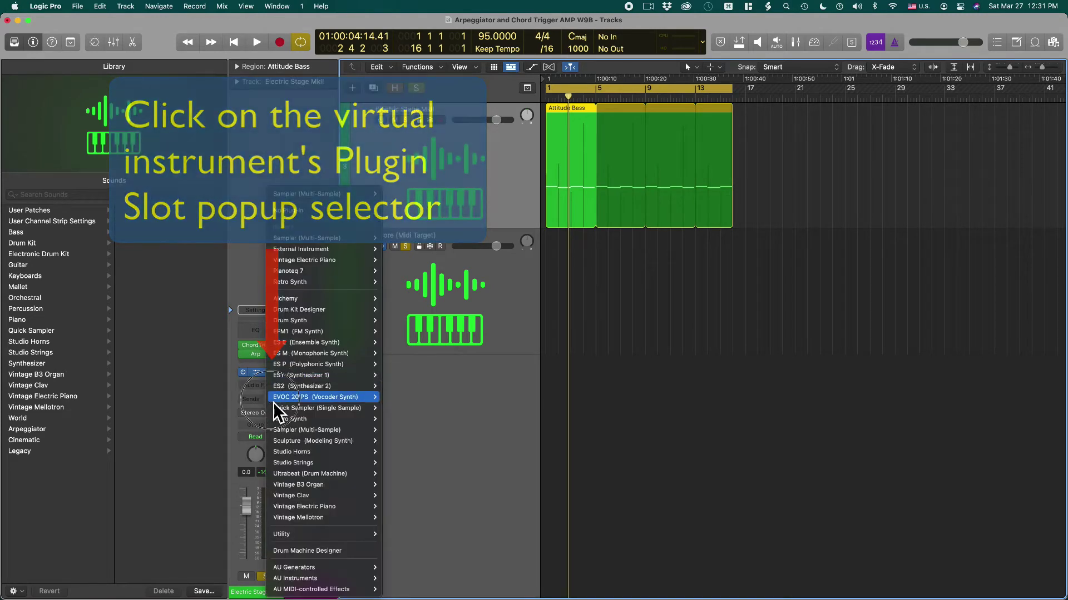
mouse_move(293, 535)
mouse_move(433, 537)
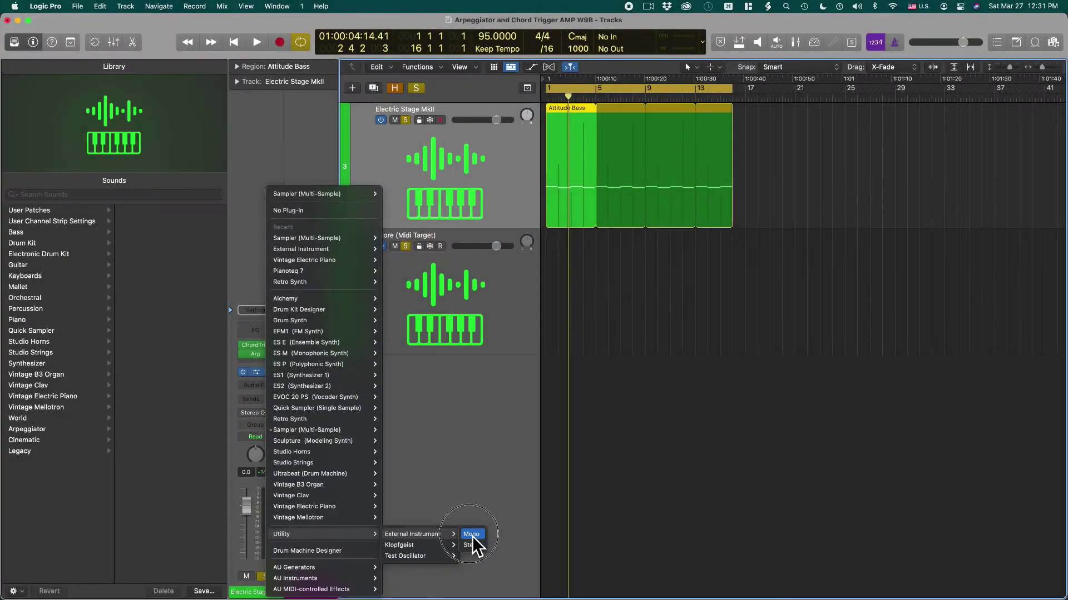
click(670, 470)
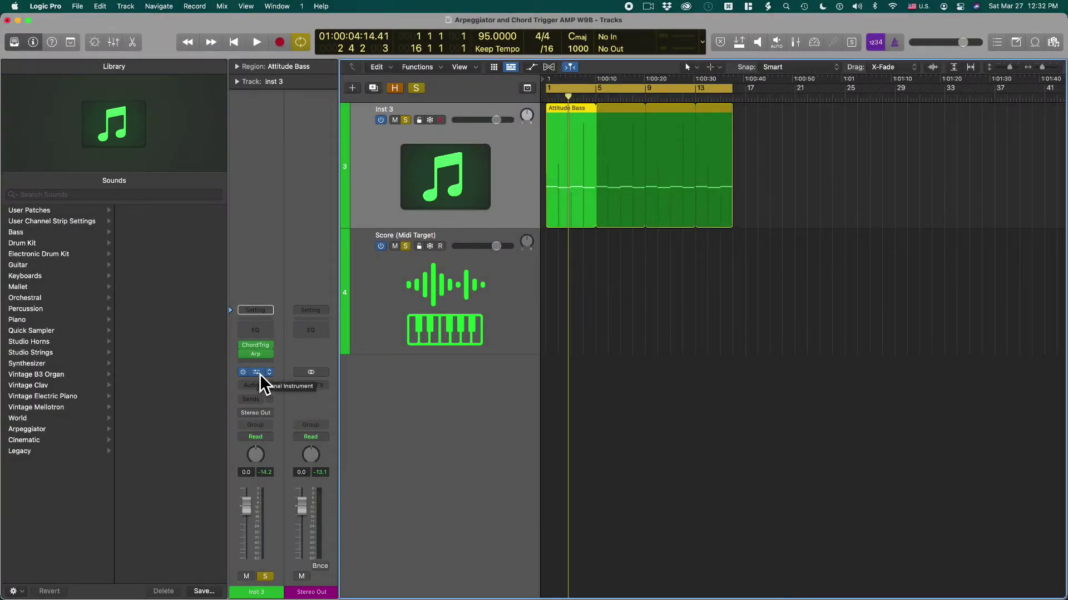
click(259, 373)
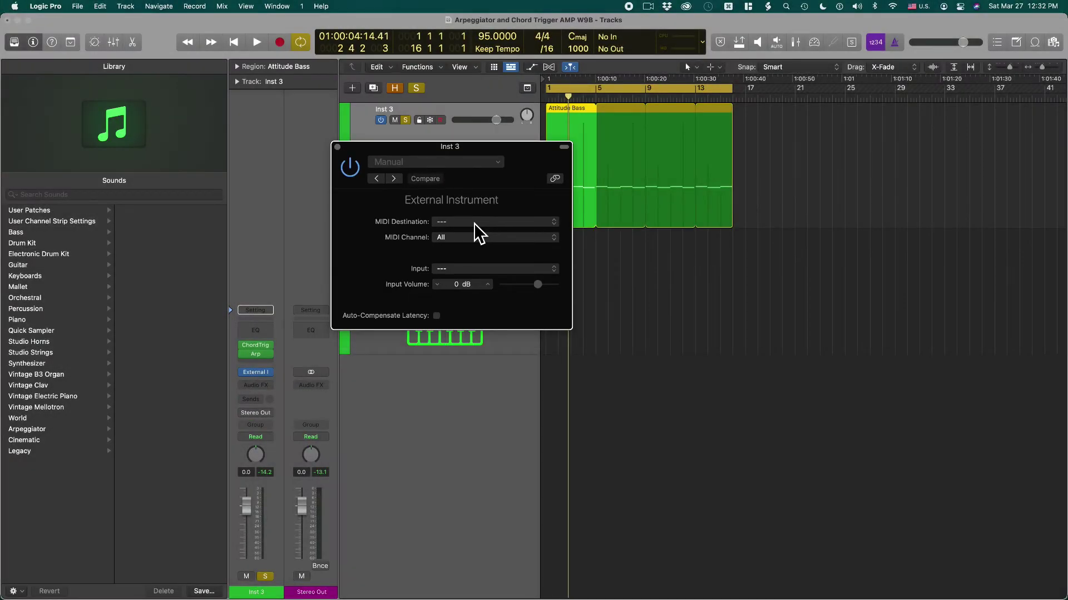
Check the MIDI Destination list and leave it at ---, then search Spotlight for 'loopmidi'
click(474, 223)
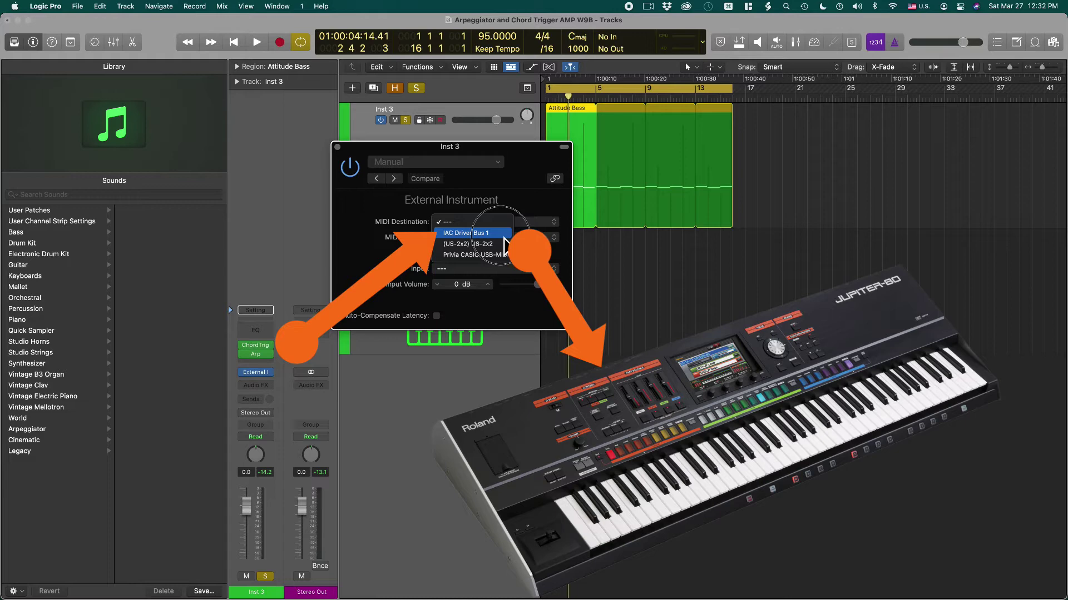
click(456, 222)
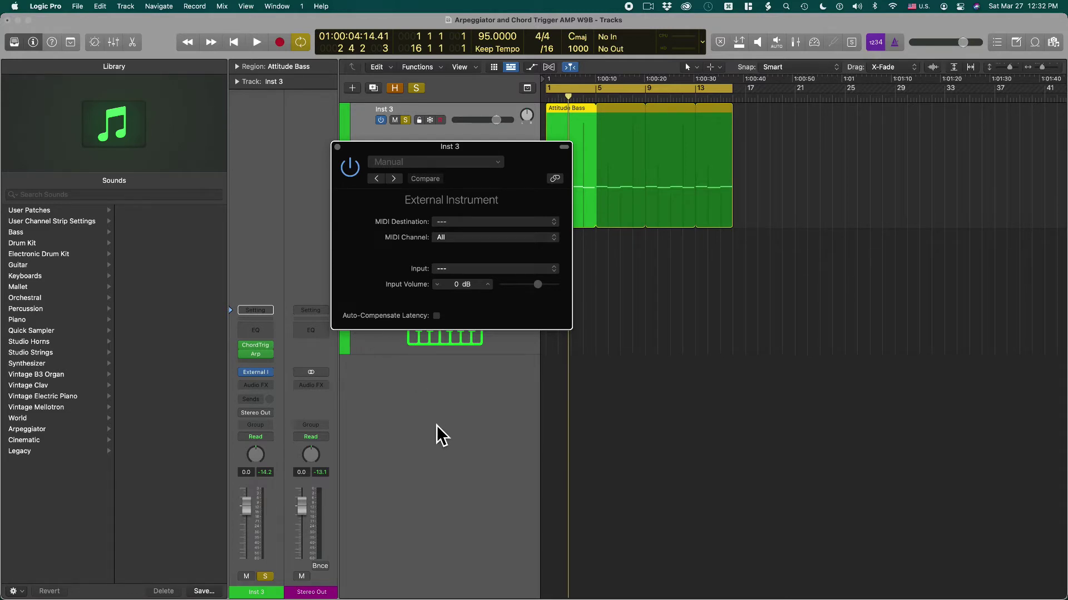
key(super+space)
text(loop)
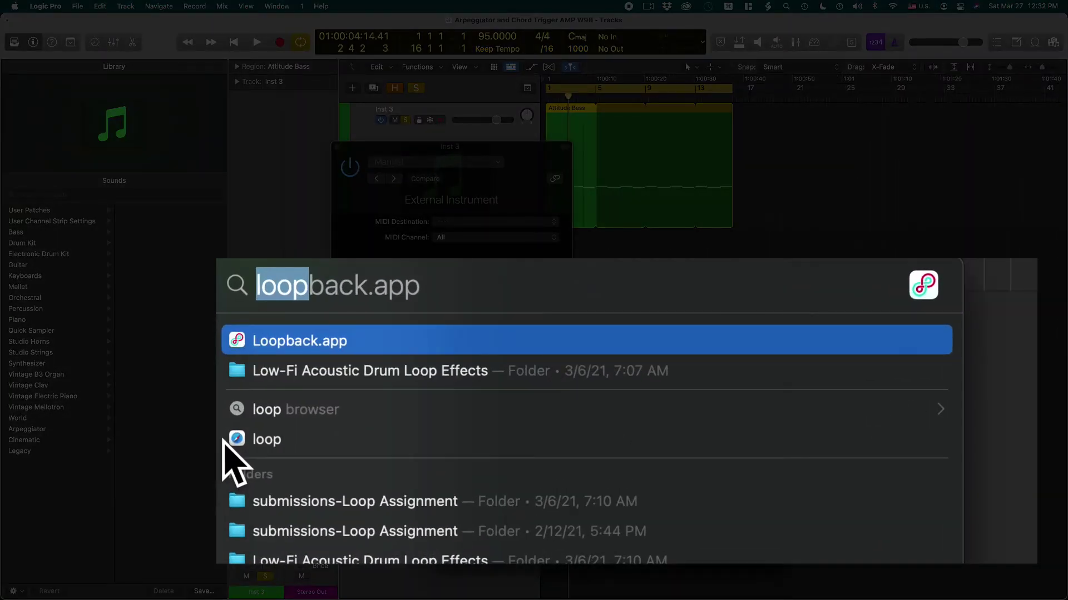
text(midi)
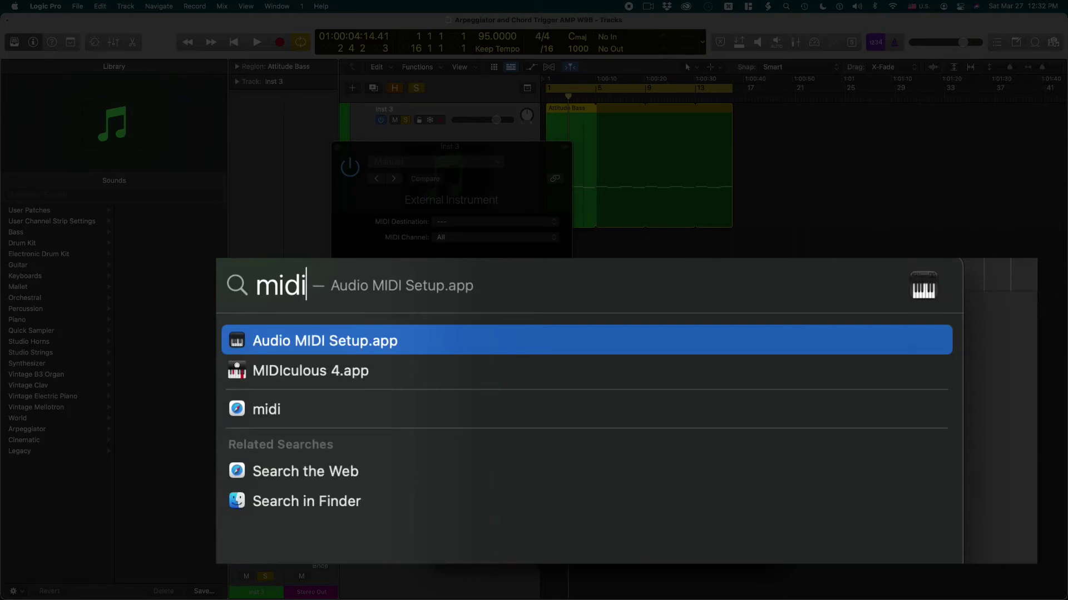
Launch Audio MIDI Setup from the Spotlight results
key(Return)
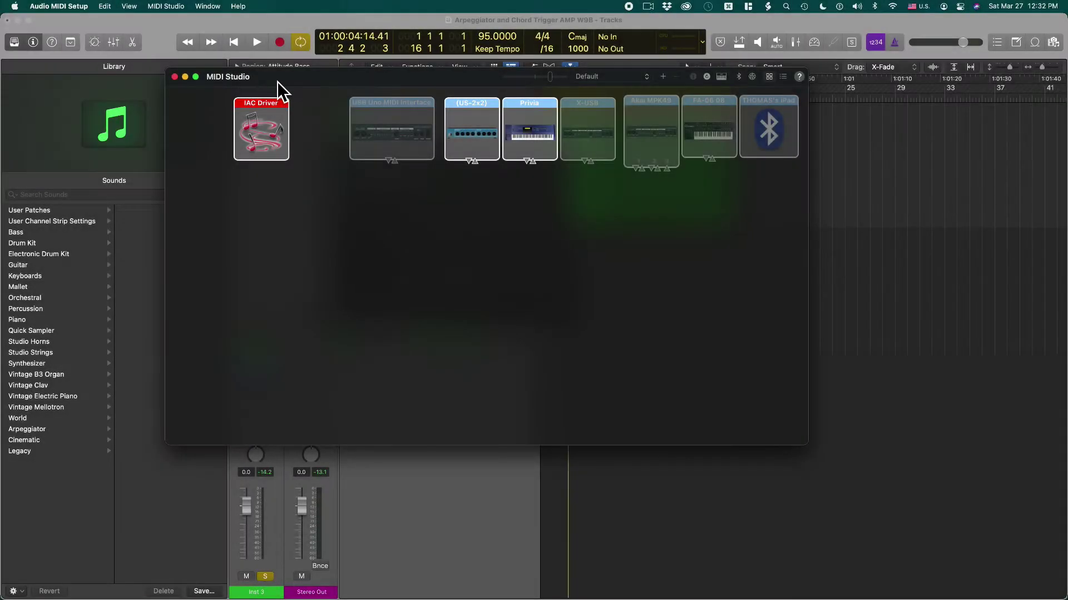
Show the Audio Devices window with Cmd-1, then return to MIDI Studio from the Window menu
click(206, 8)
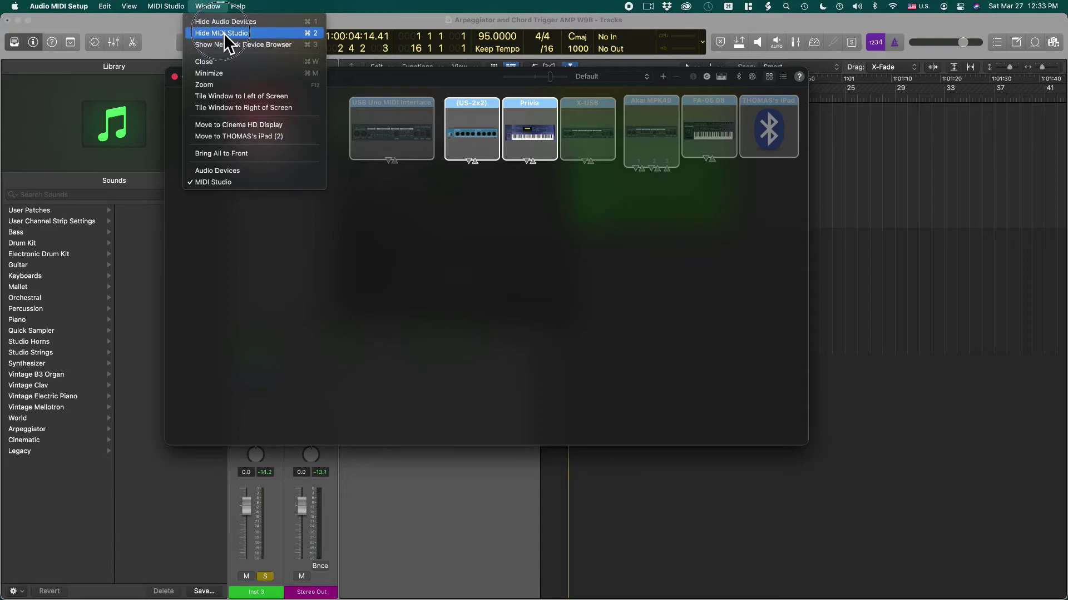
key(Escape)
key(super+1)
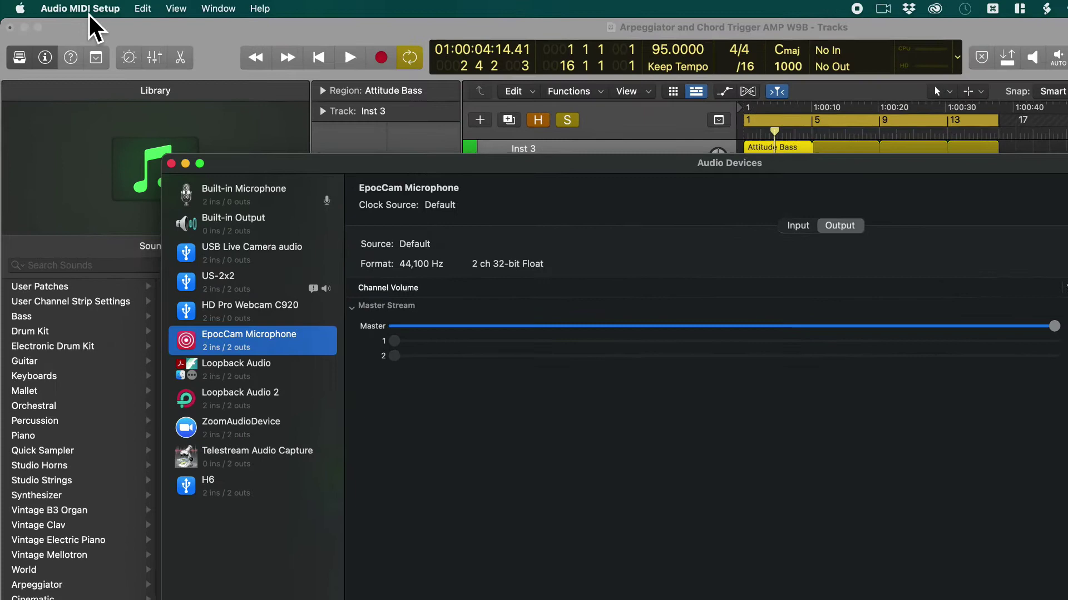
click(221, 10)
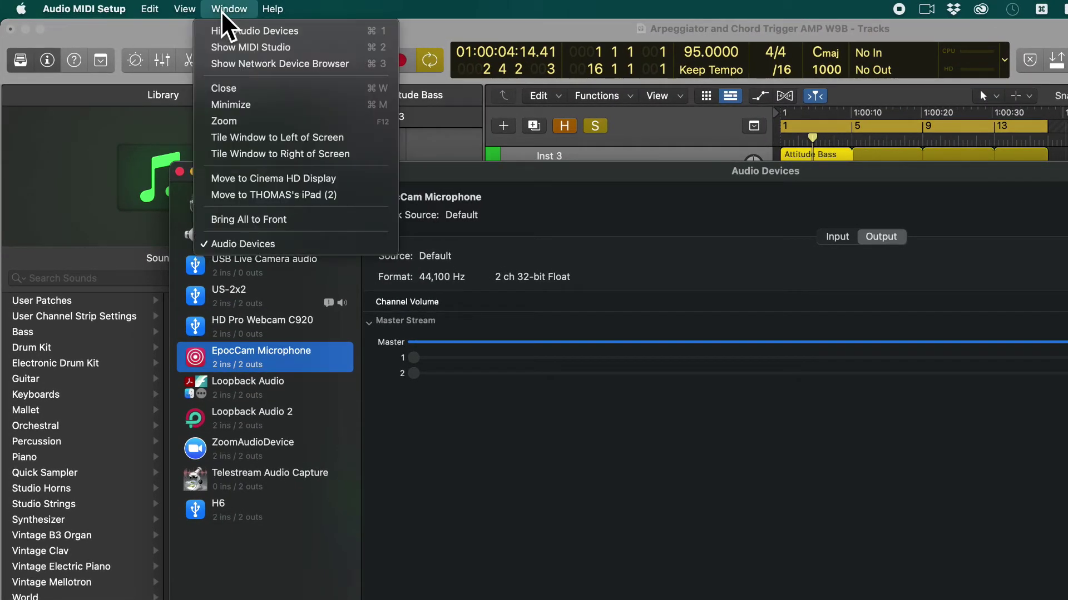
click(242, 46)
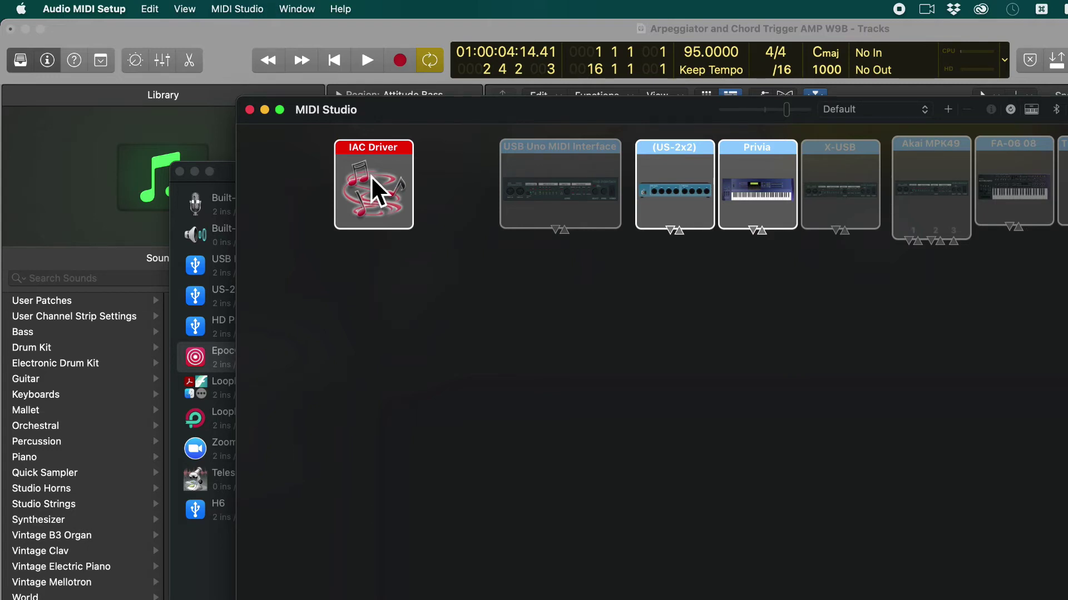
Open the IAC Driver Properties and move the dialog aside to confirm it is online with Bus 1
double_click(372, 176)
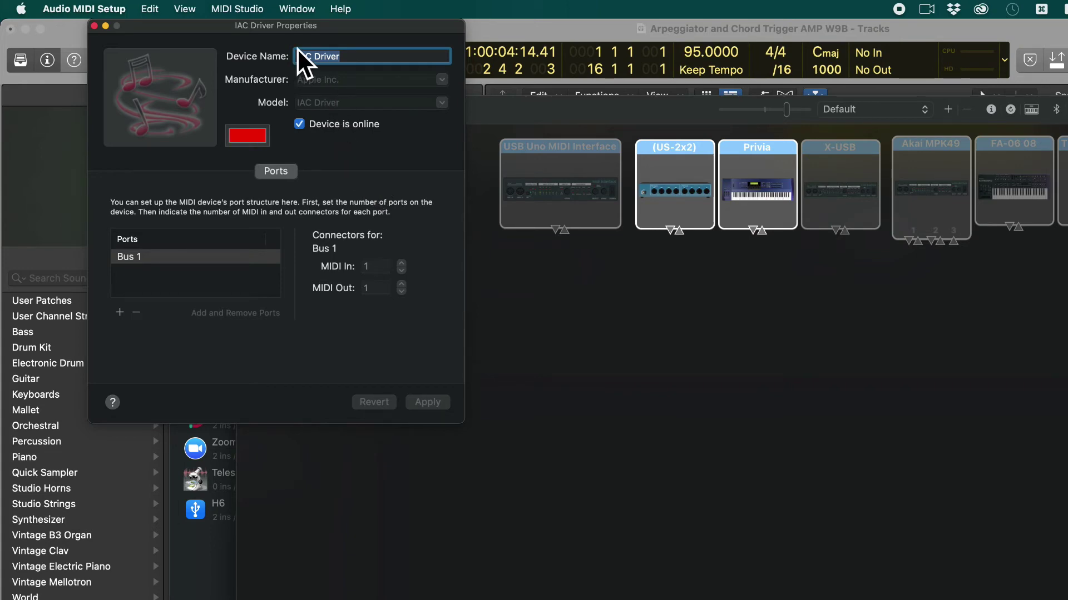
drag(294, 29, 685, 168)
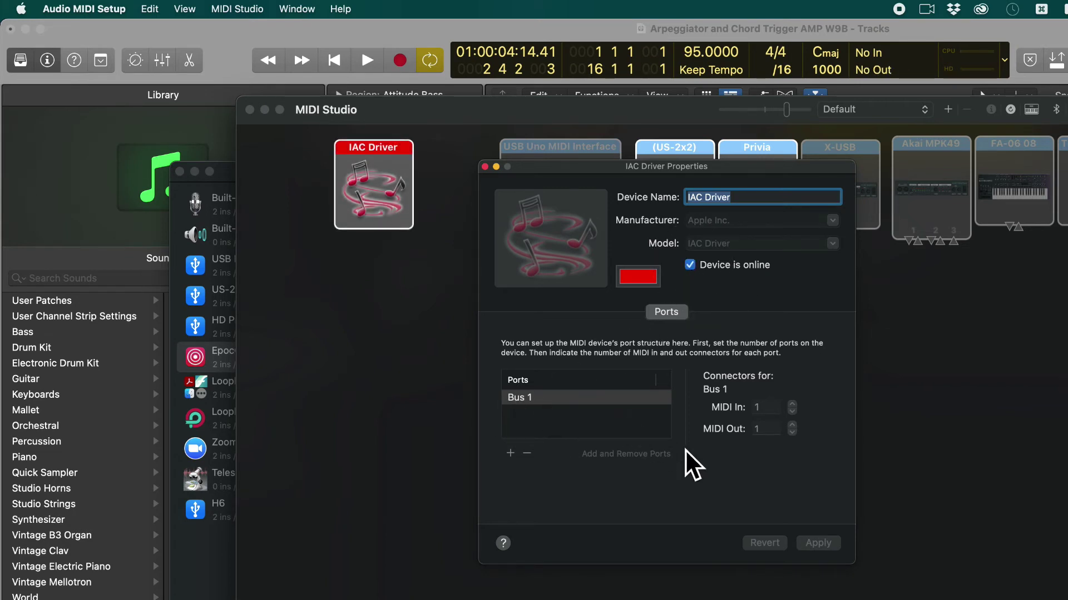
Back in Logic, set Inst 3's External Instrument MIDI Destination to IAC Driver Bus 1 and close it
click(486, 167)
key(super+Tab)
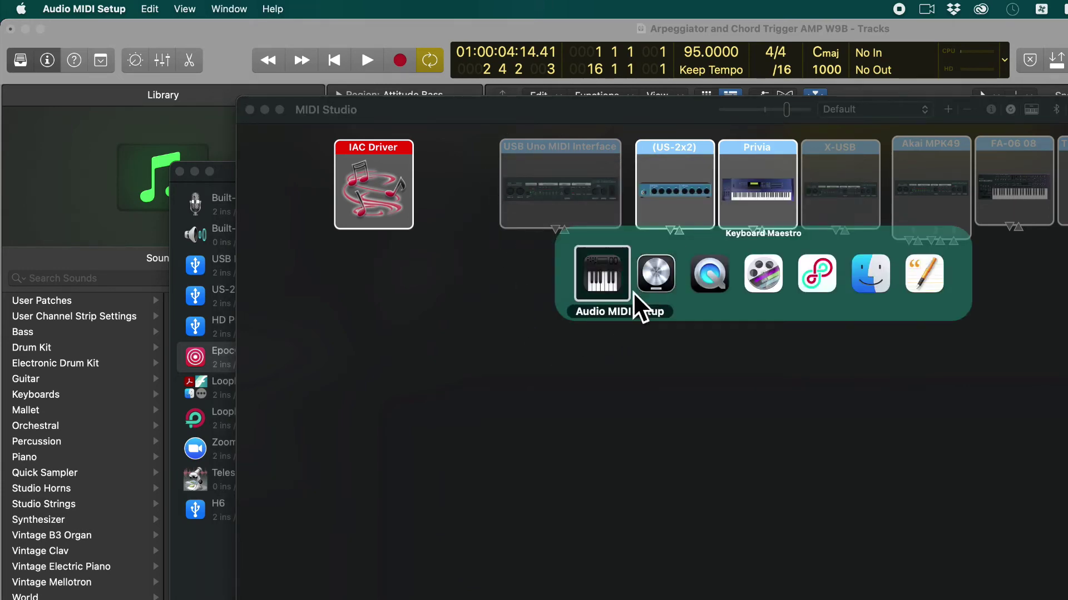
click(656, 314)
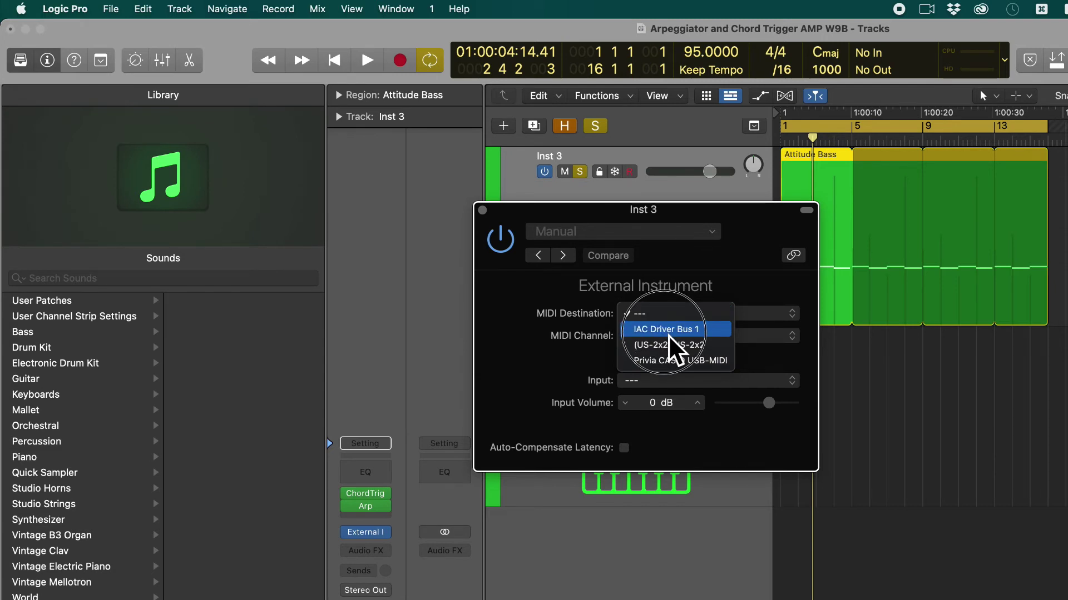
click(669, 334)
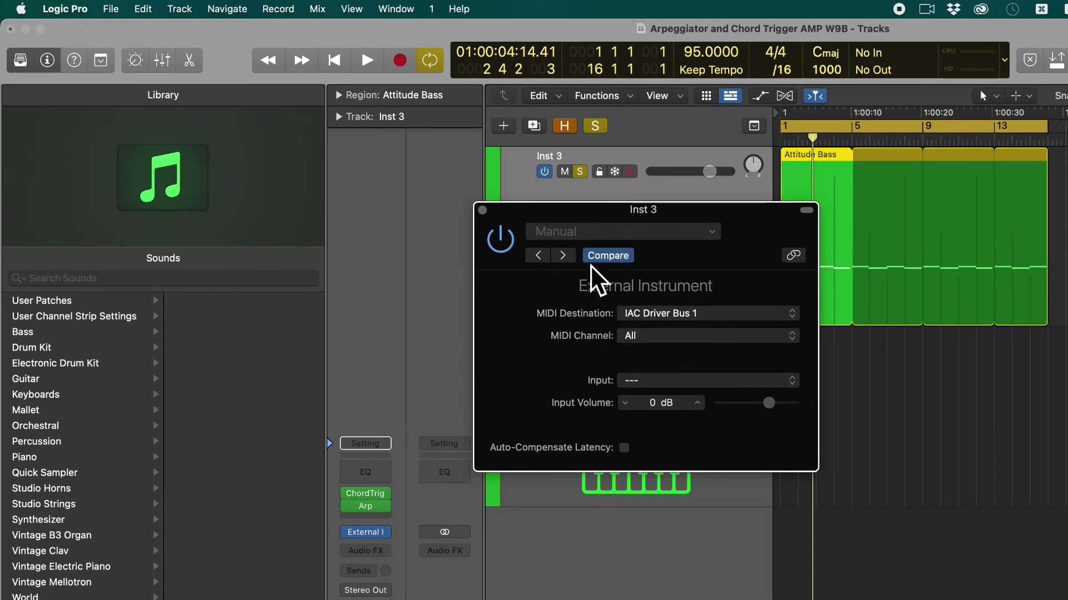
click(482, 209)
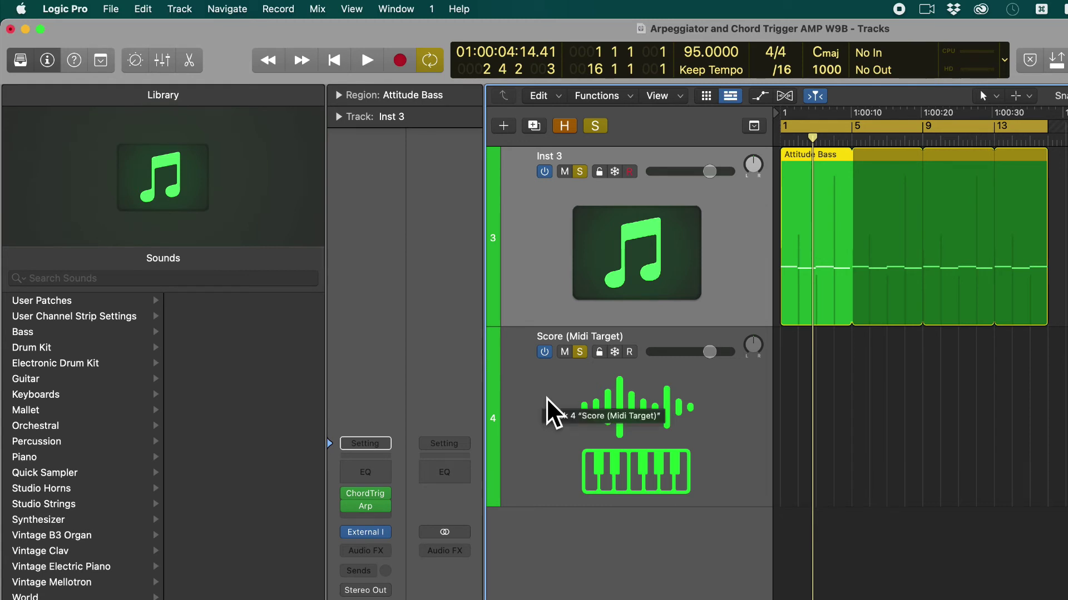
Select the Score (Midi Target) track and bypass its ChordTrig and Arp MIDI FX
click(543, 434)
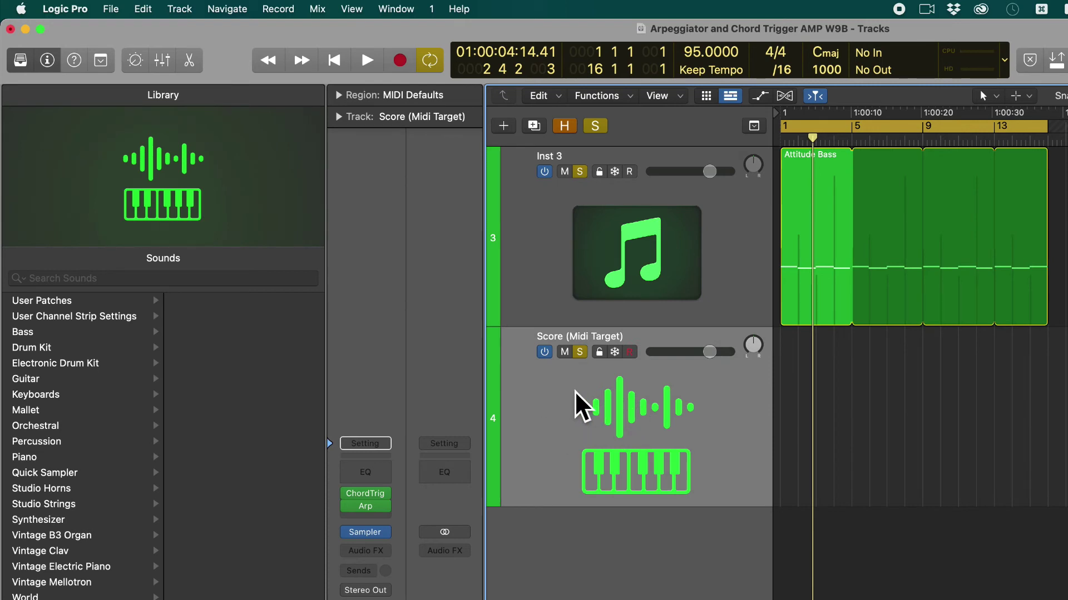
click(348, 494)
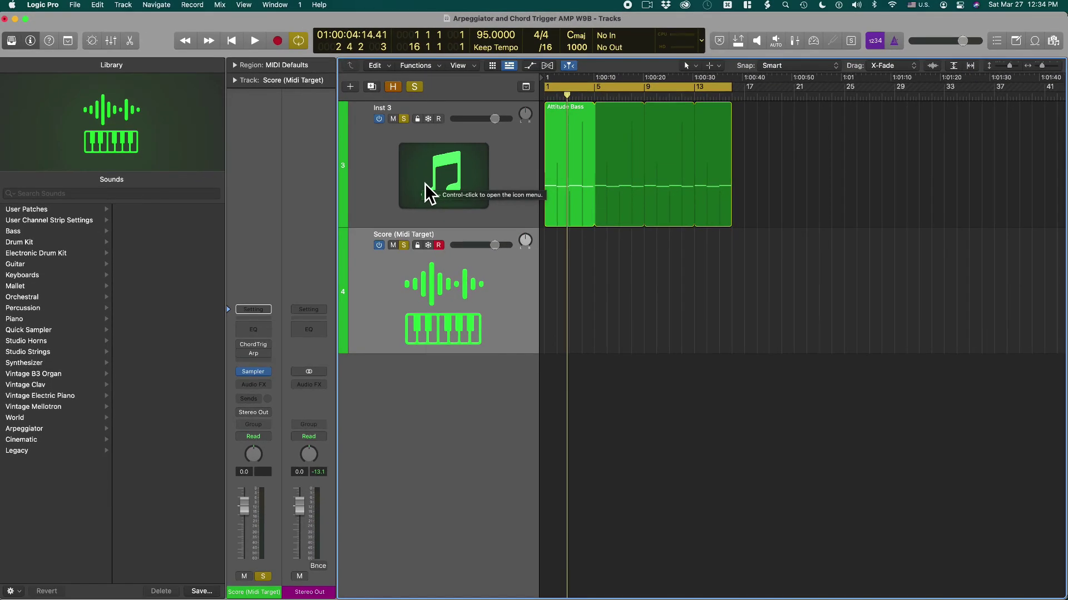
Record the arpeggio onto track 4, Score (Midi Target), watching the incoming notes as score notation
key(space)
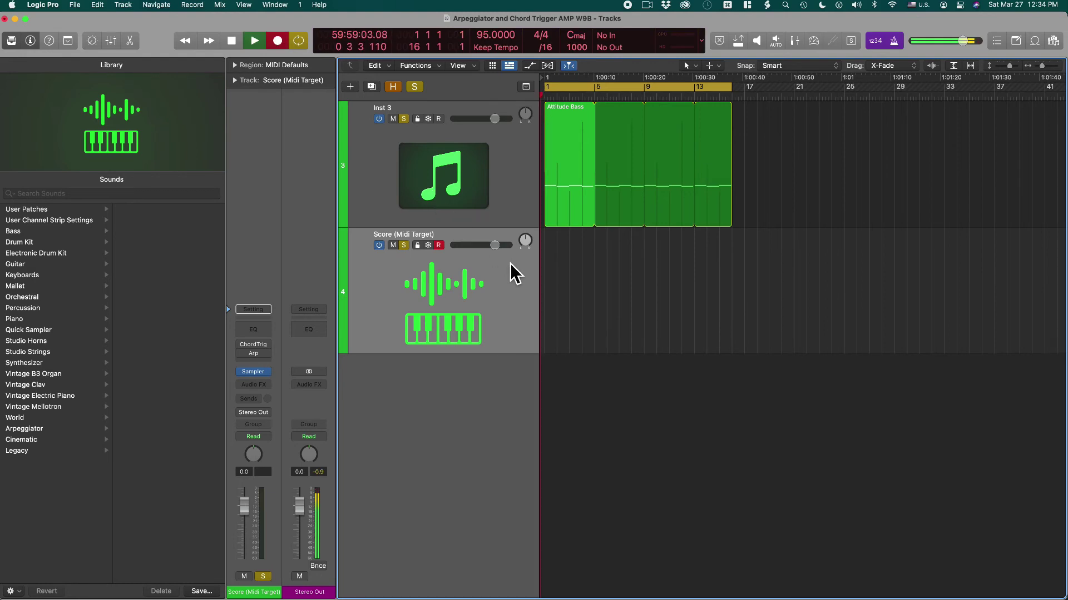
key(n)
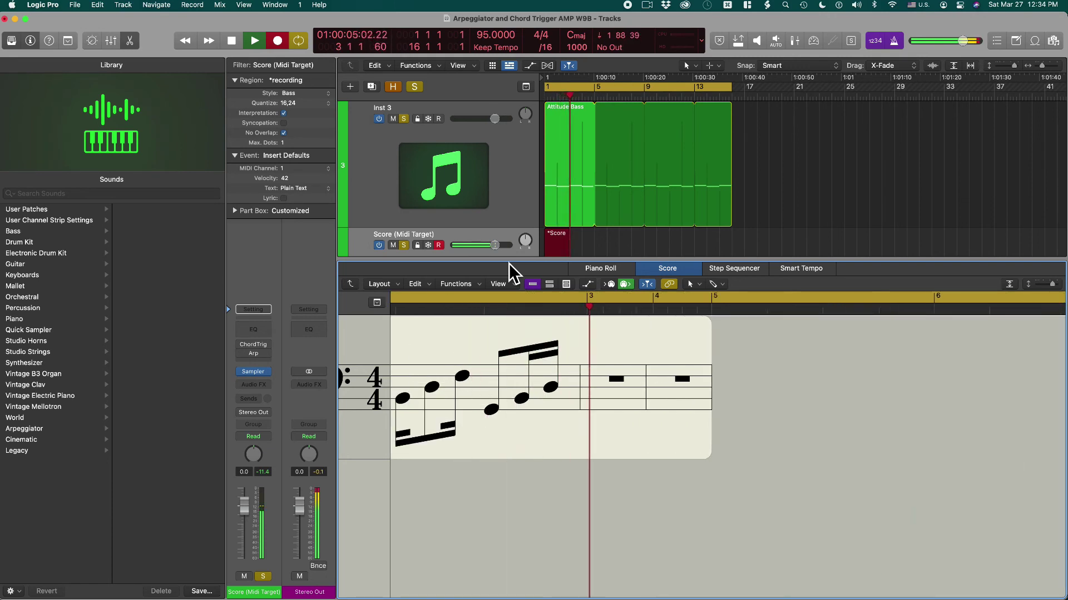
key(space)
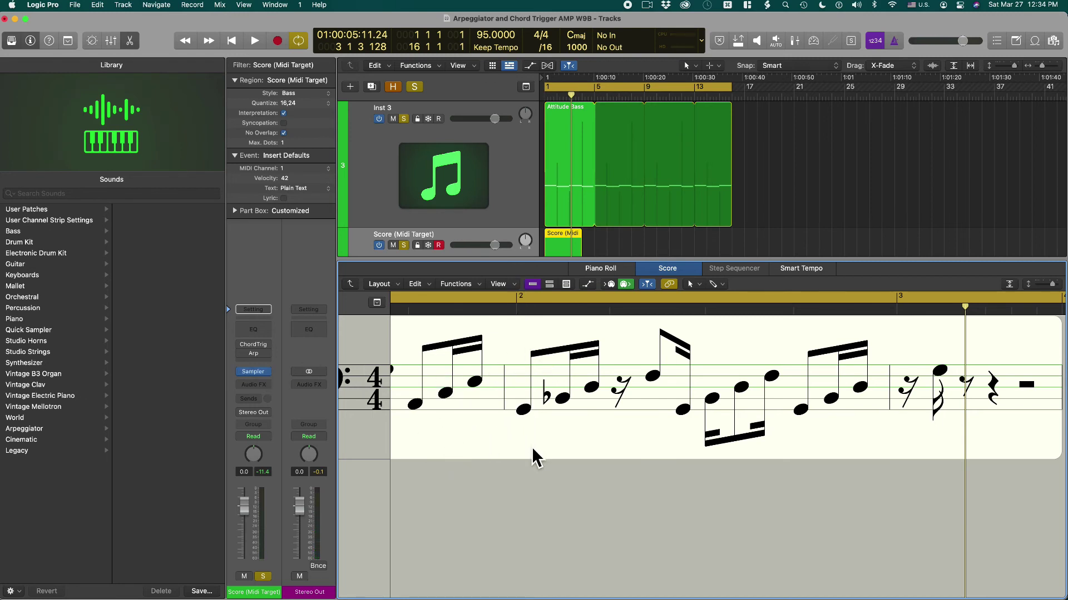
In the Score (Midi Target) region's score, move bar 2's G1 to A#1 and delete the following D
click(564, 120)
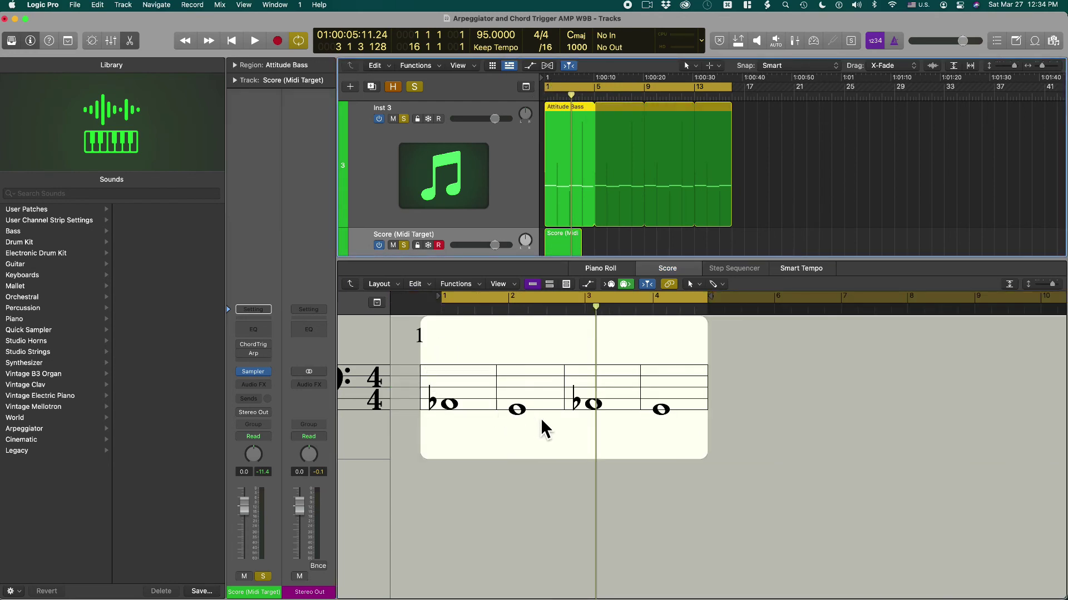
click(563, 250)
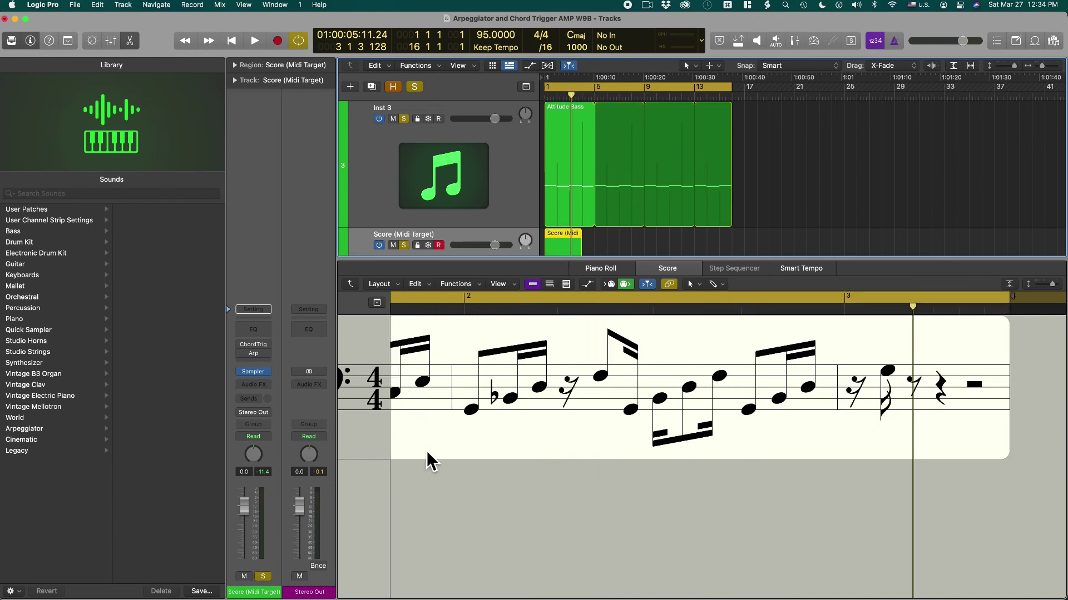
click(476, 415)
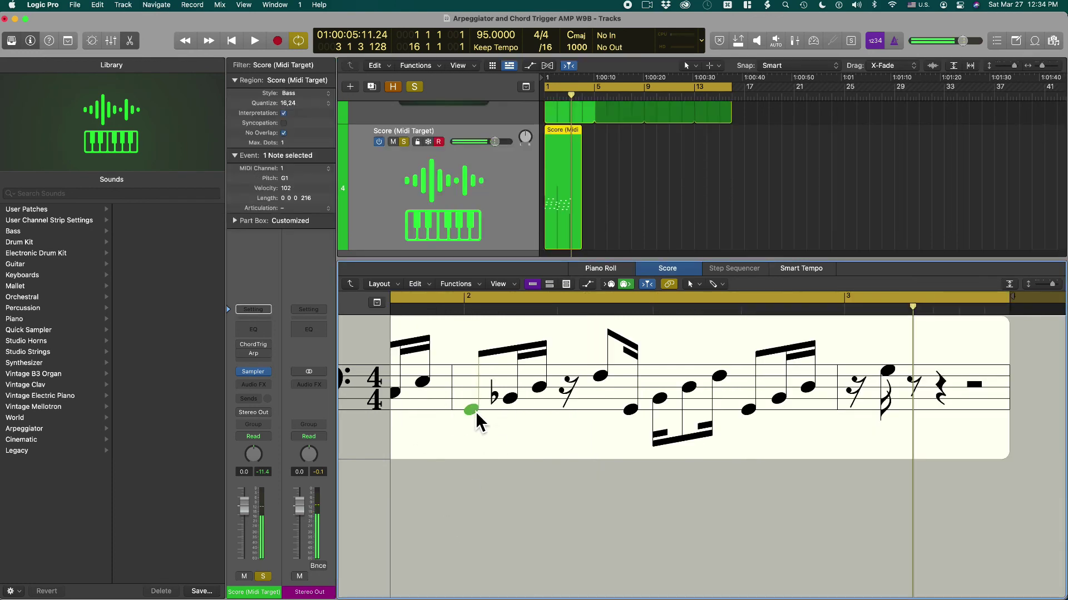
drag(476, 414, 478, 403)
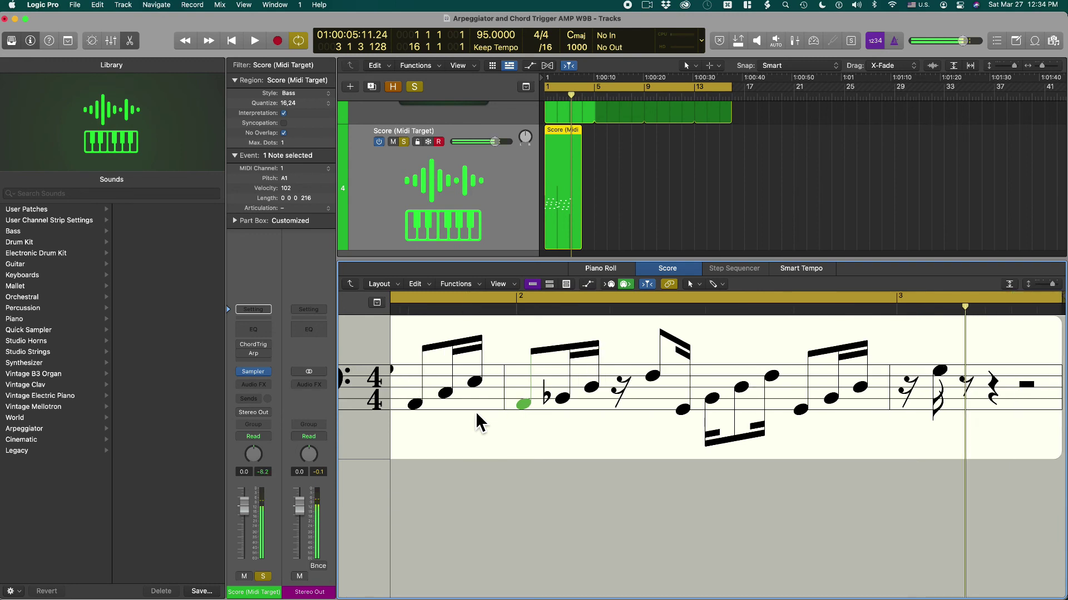
click(560, 400)
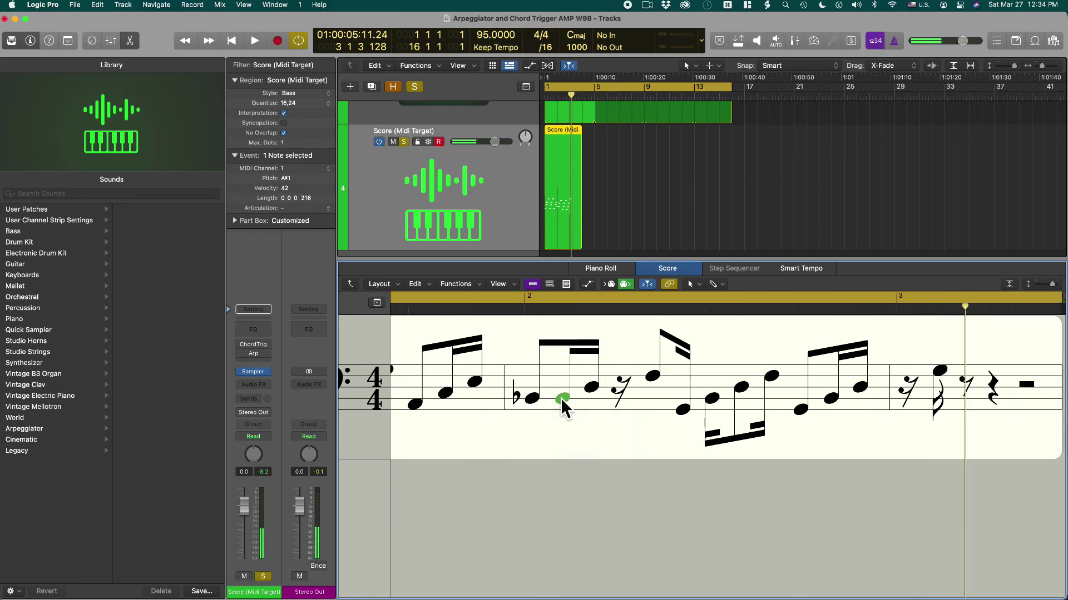
key(Delete)
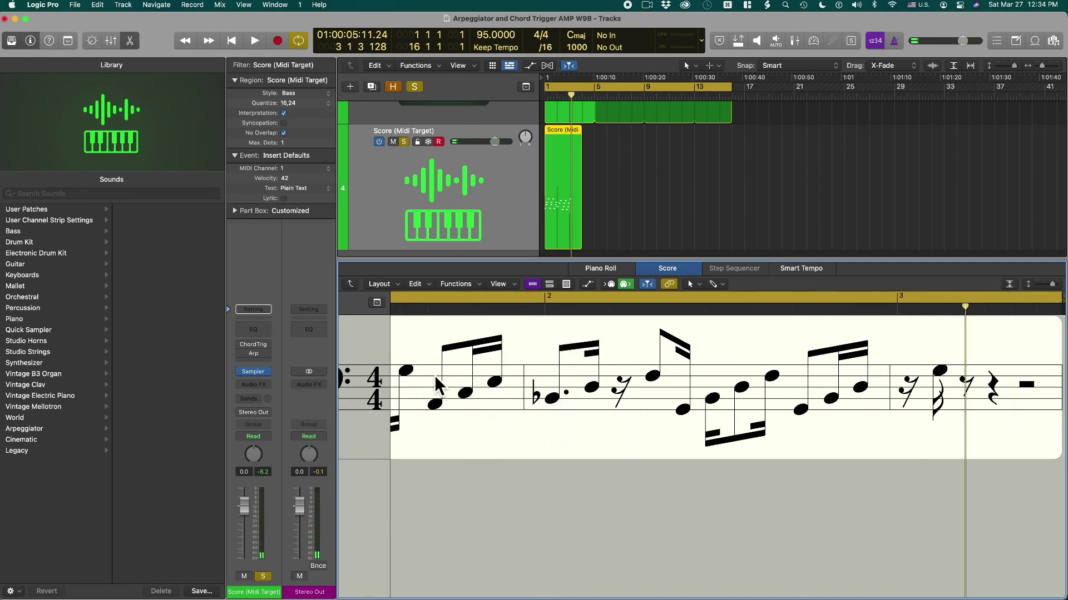